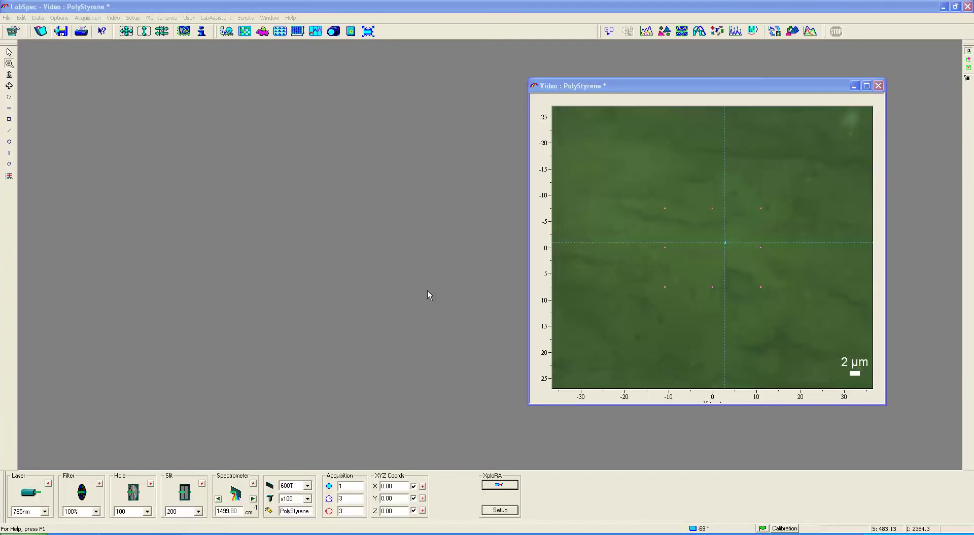
Step: Open the Hole dropdown to list the confocal hole sizes 100, 300 and 500
left_click(499, 485)
left_click(148, 511)
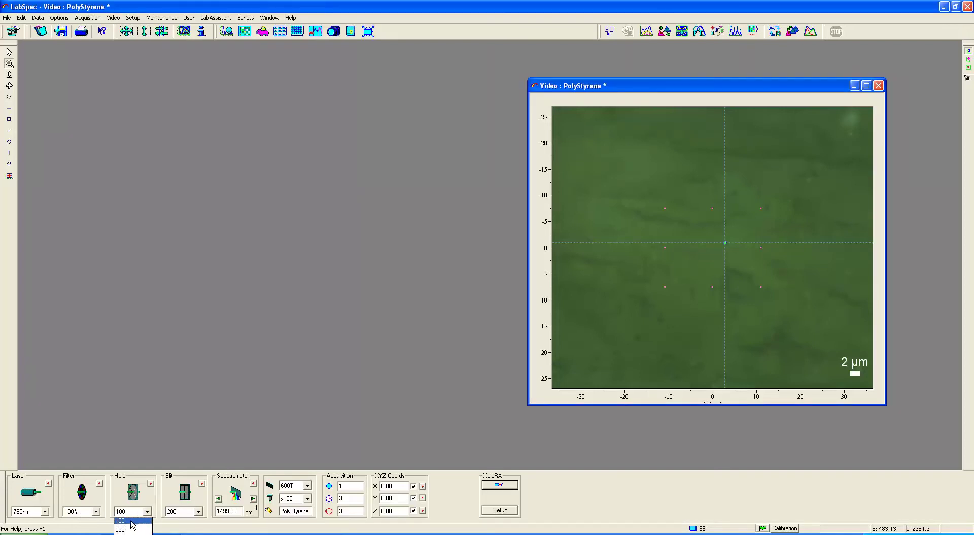
Step: Keep the confocal hole at 100 and the slit at 200, then edit the second acquisition value
left_click(129, 520)
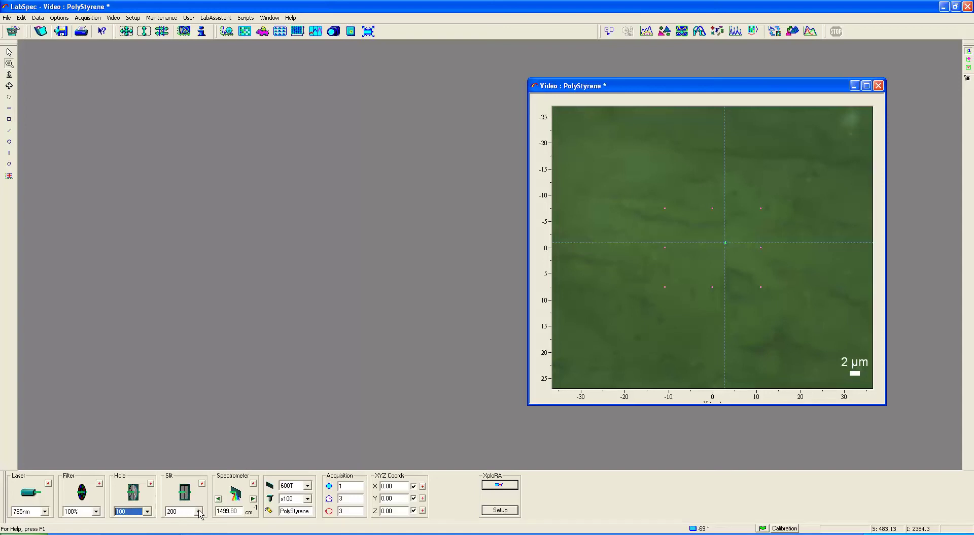
left_click(199, 512)
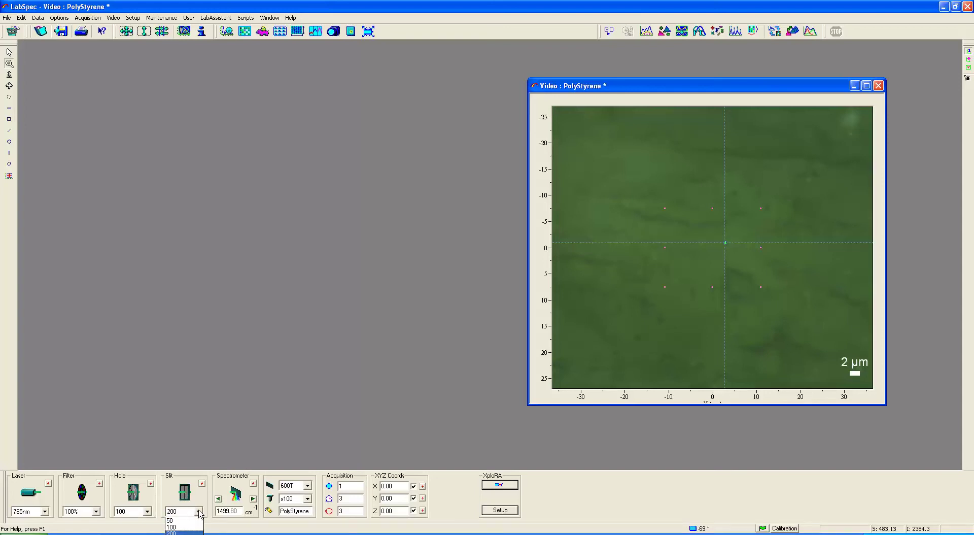
left_click(199, 512)
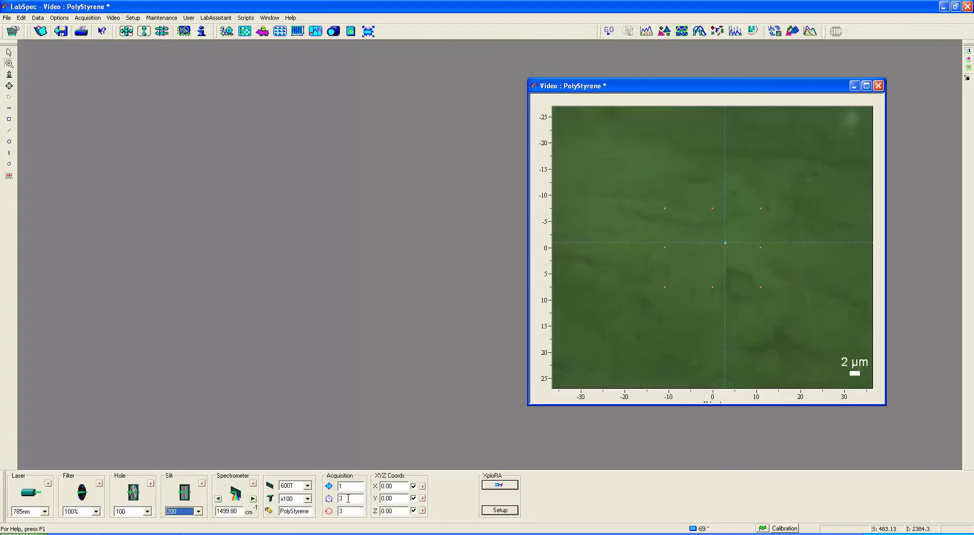
left_click(344, 501)
Step: Launch the Spectrum RTD real-time display for the PolyStyrene sample
left_click(227, 33)
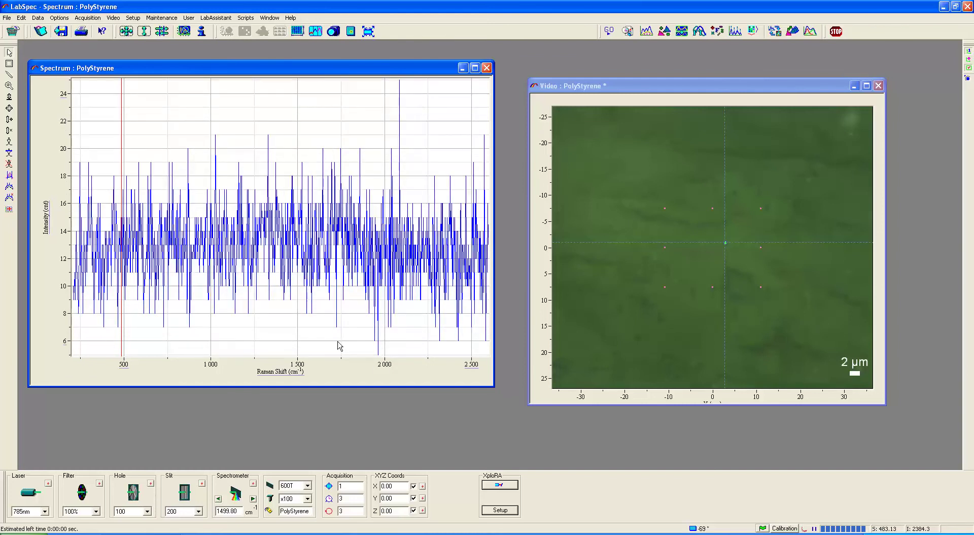
Step: Open the laser shutter, watch the live spectrum peak near 1,000 cm⁻¹, then stop acquisition
left_click(500, 485)
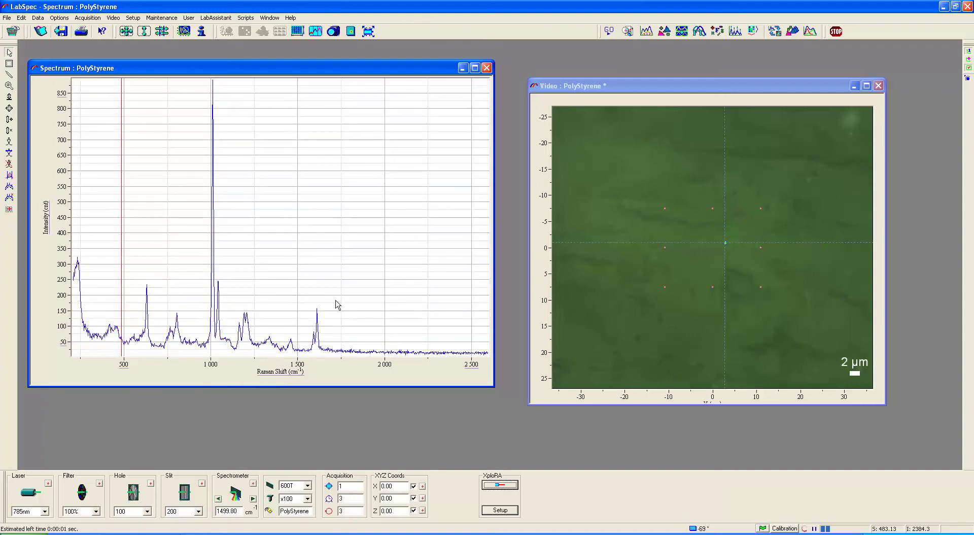
right_click(583, 168)
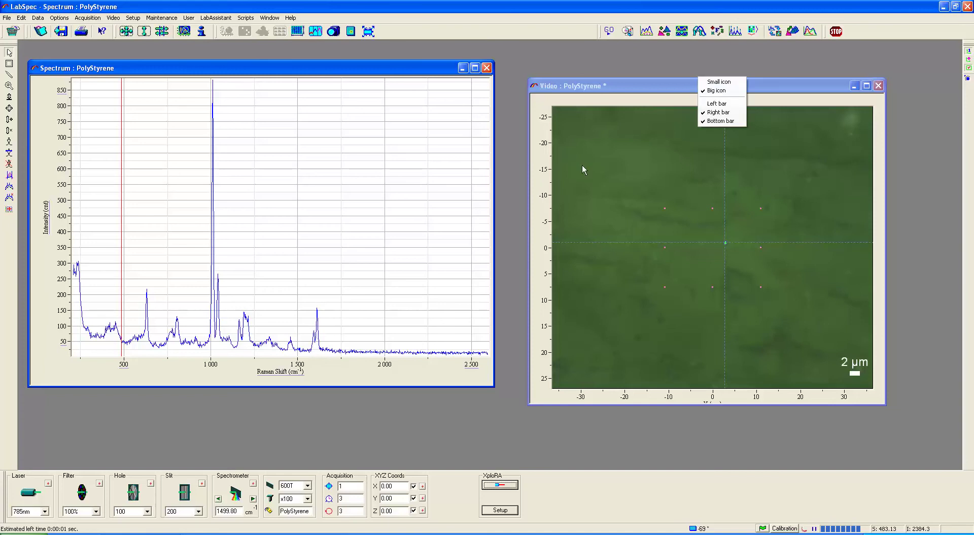
left_click(836, 32)
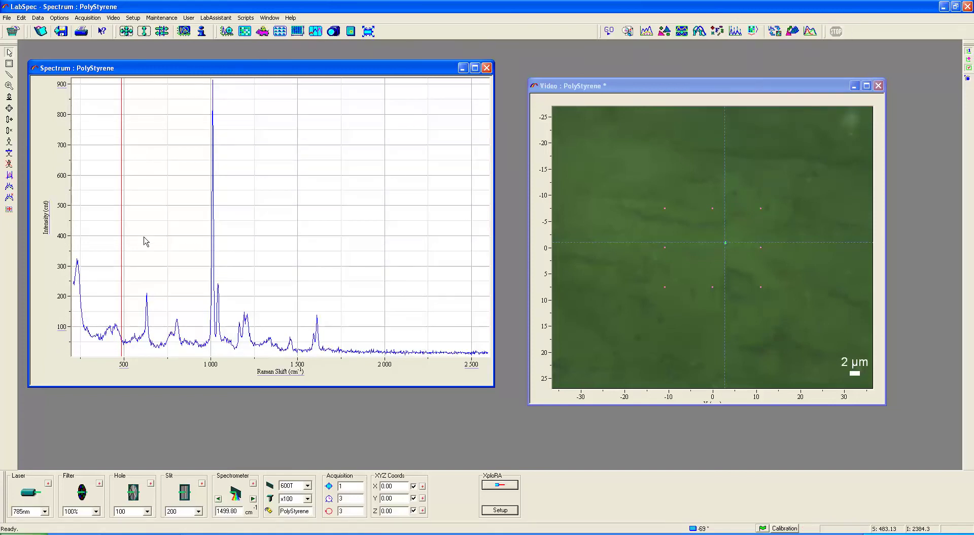
Step: Acquire an accumulated PolyStyrene spectrum, read markers near 2,528 and 2,513 cm⁻¹, and restart RTD
left_click(262, 32)
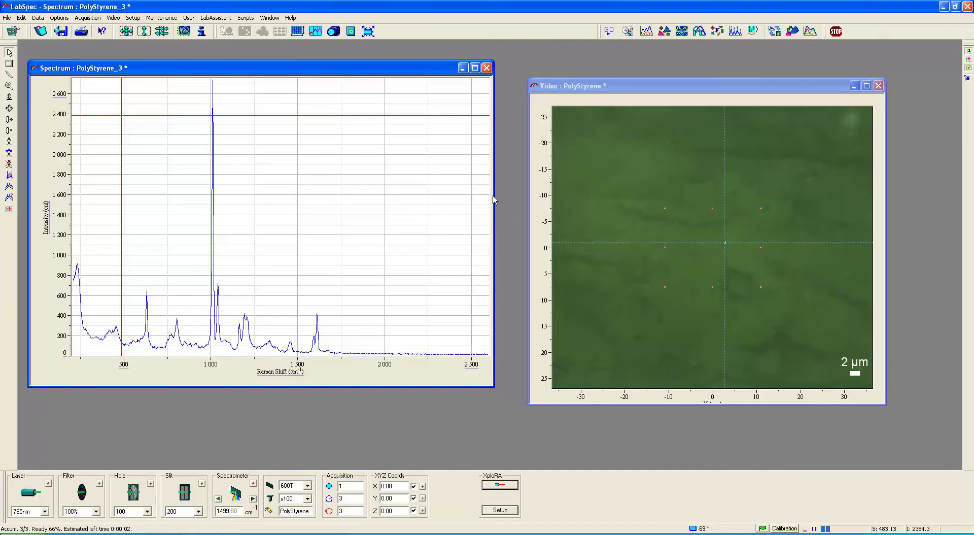
left_click(477, 192)
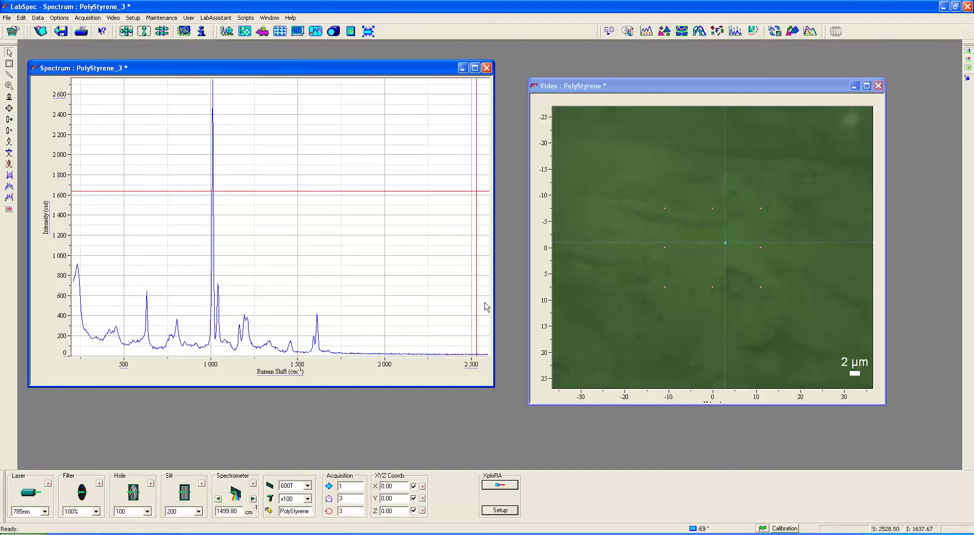
left_click(473, 369)
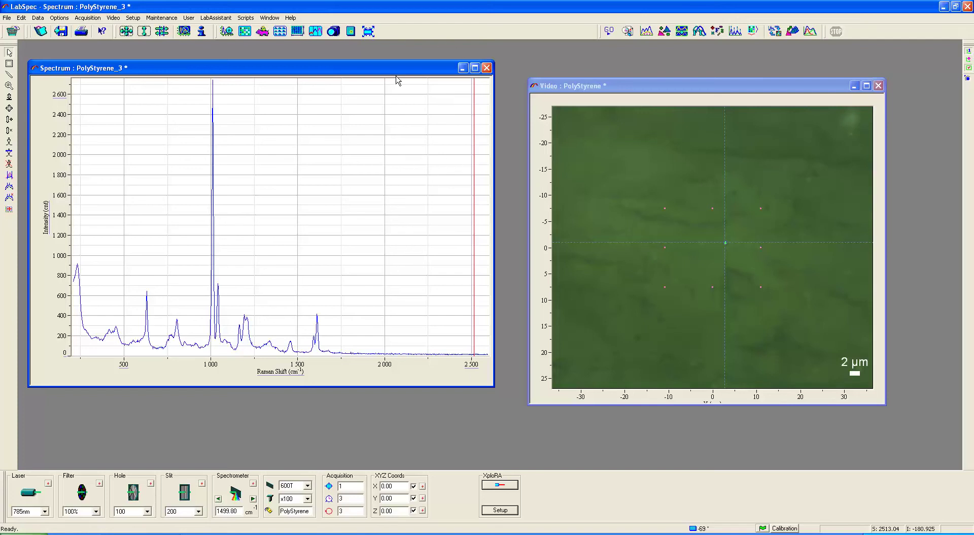
left_click(227, 32)
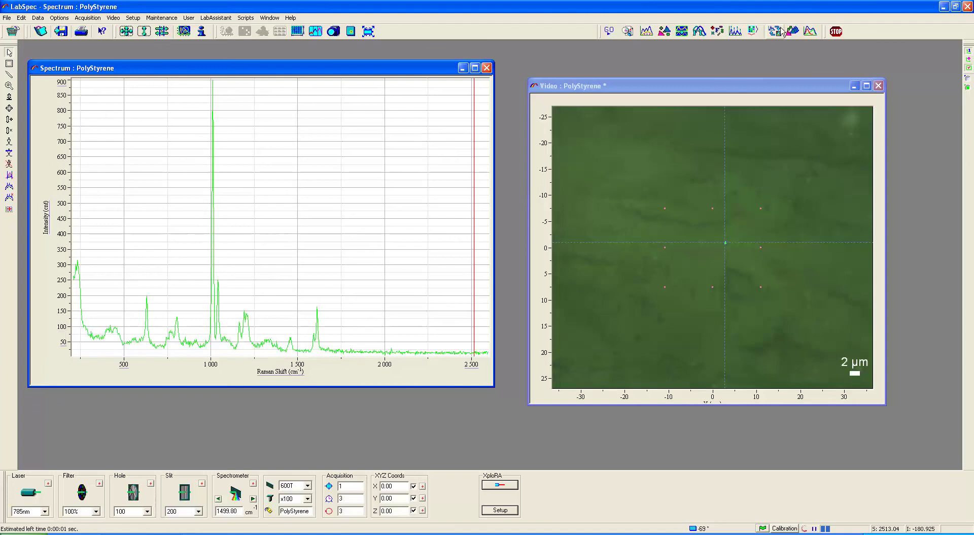
Step: Stop the live acquisition and place the spectrum marker near 1,184 cm⁻¹
left_click(835, 31)
right_click(967, 89)
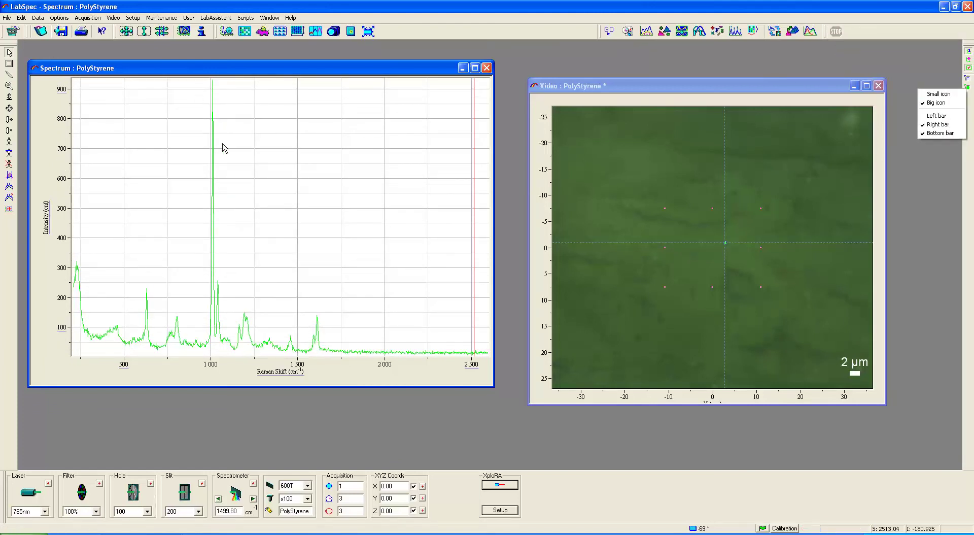
left_click(243, 143)
Step: Change the spectrum's line colour from green to red in the Spectrum settings
right_click(244, 144)
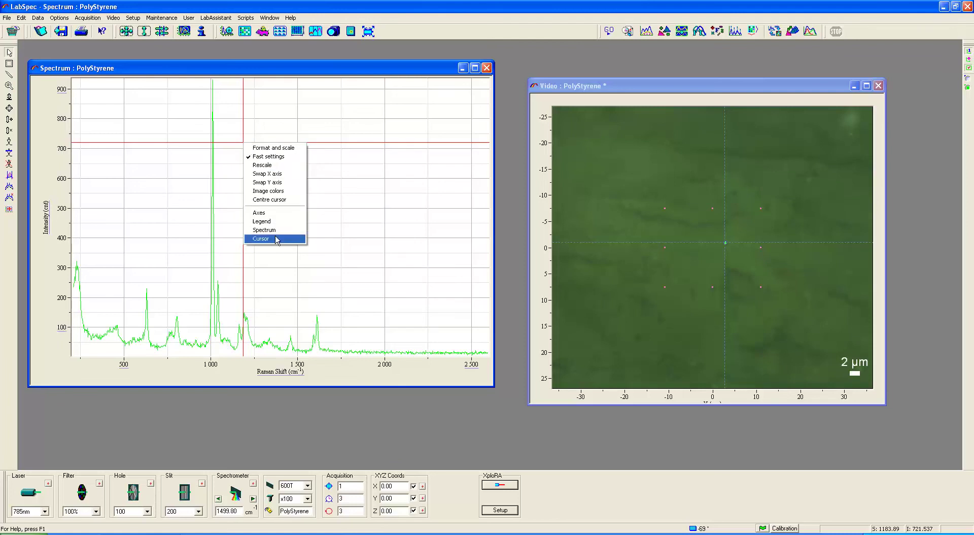
left_click(270, 234)
left_click(321, 271)
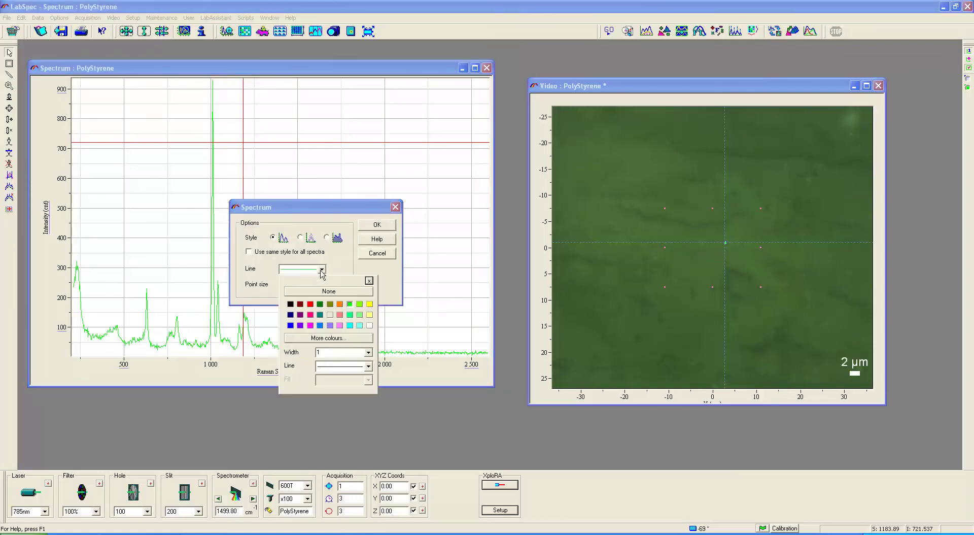
left_click(310, 304)
left_click(377, 224)
left_click(439, 378)
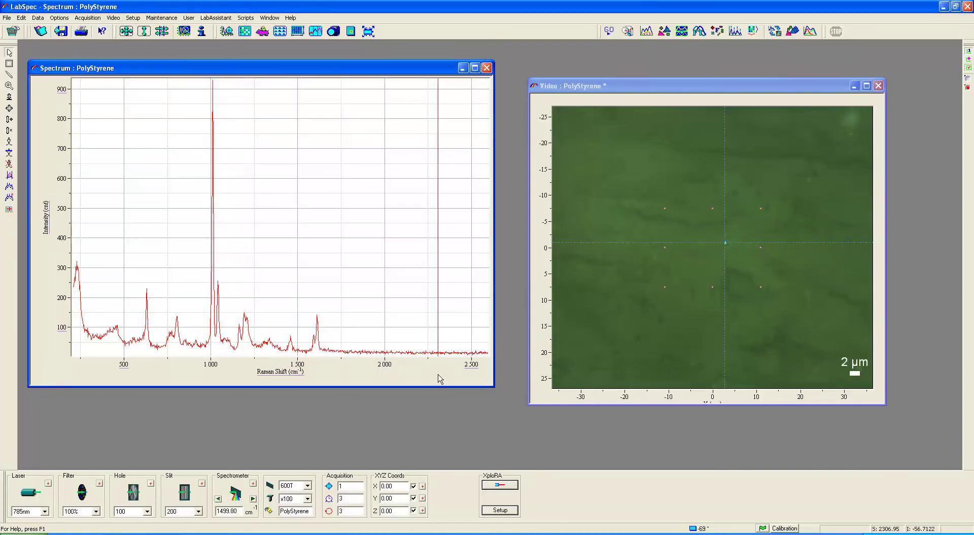
Step: Record and stop a new live spectrum, then open the spectrum plot's context menu
left_click(227, 32)
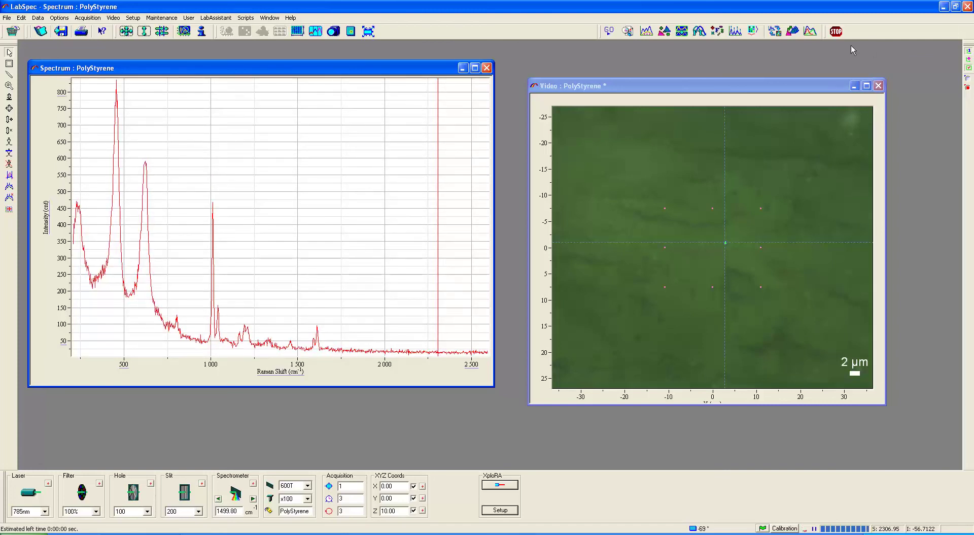
left_click(836, 33)
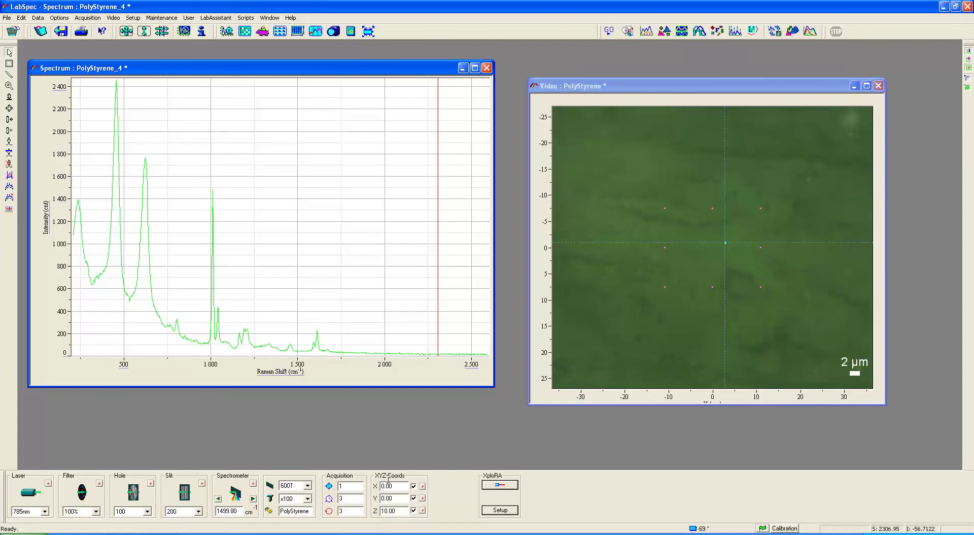
right_click(272, 149)
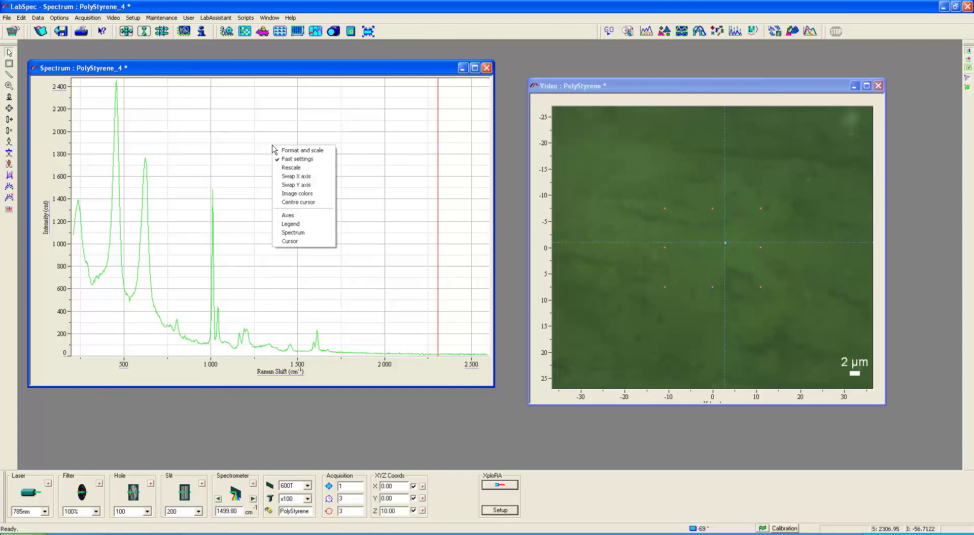
Step: Set the PolyStyrene_4 spectrum line colour to red and bring the video window forward
left_click(293, 233)
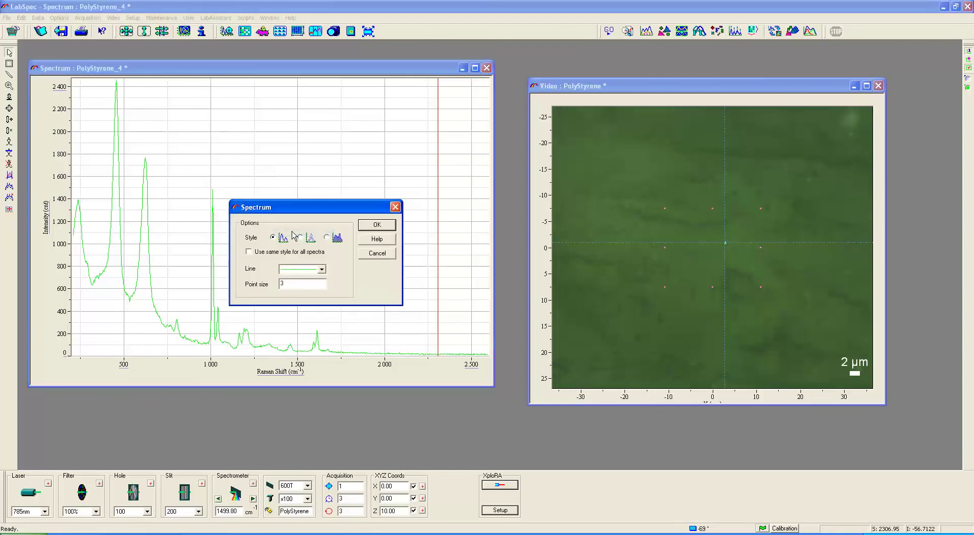
left_click(321, 269)
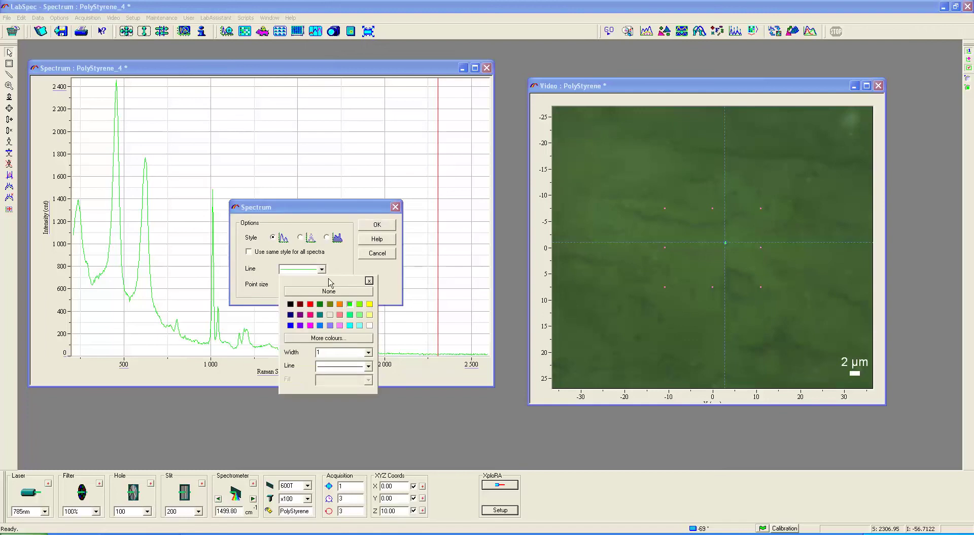
left_click(310, 304)
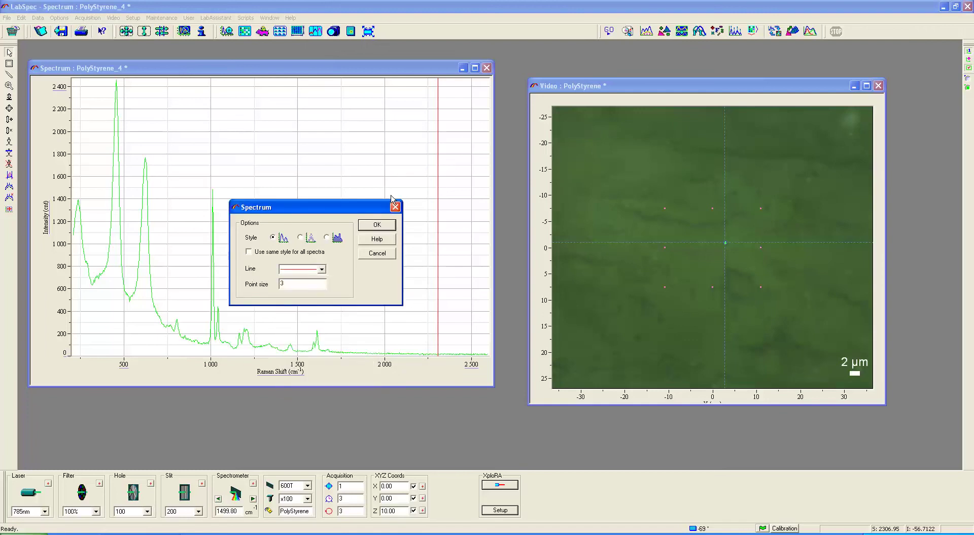
left_click(377, 225)
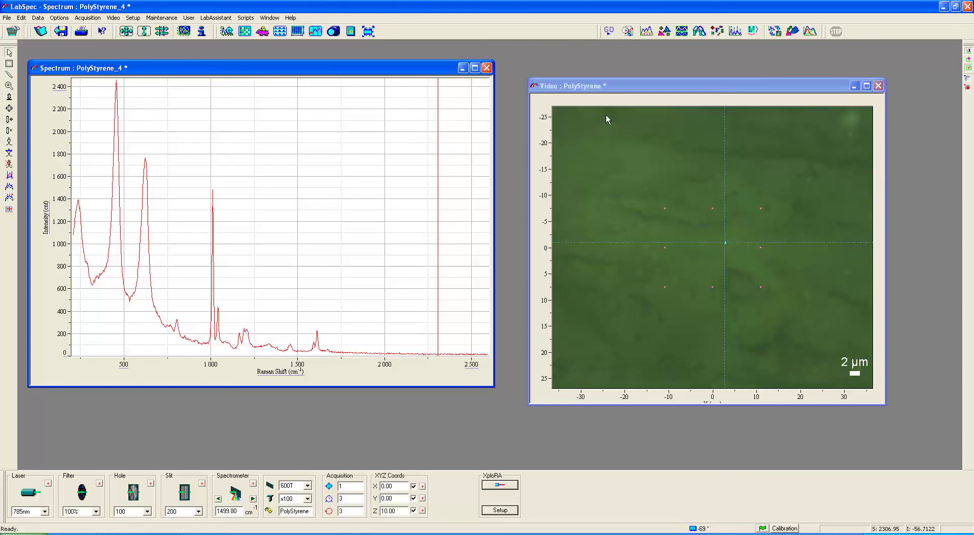
left_click(658, 81)
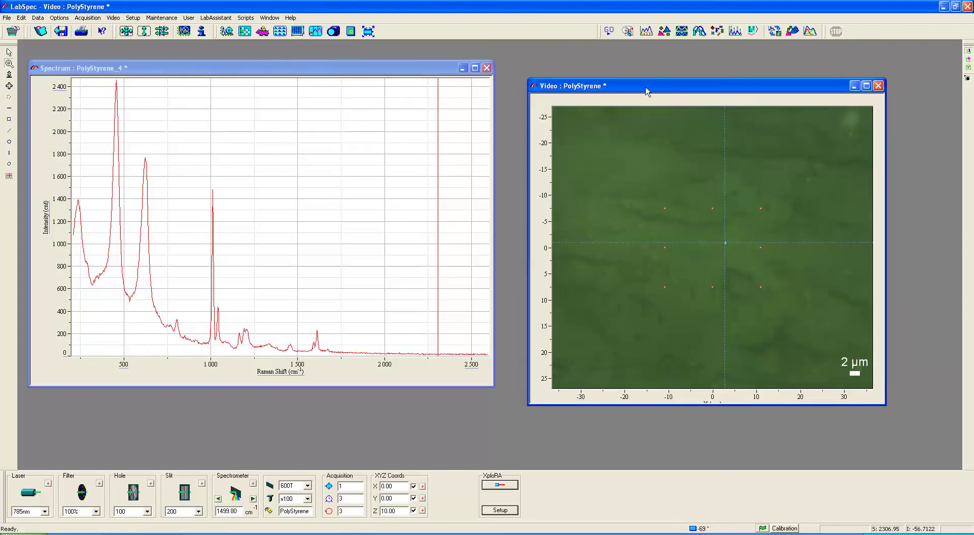
Step: Turn on the live camera image and confirm the illuminator is in video position
left_click(332, 32)
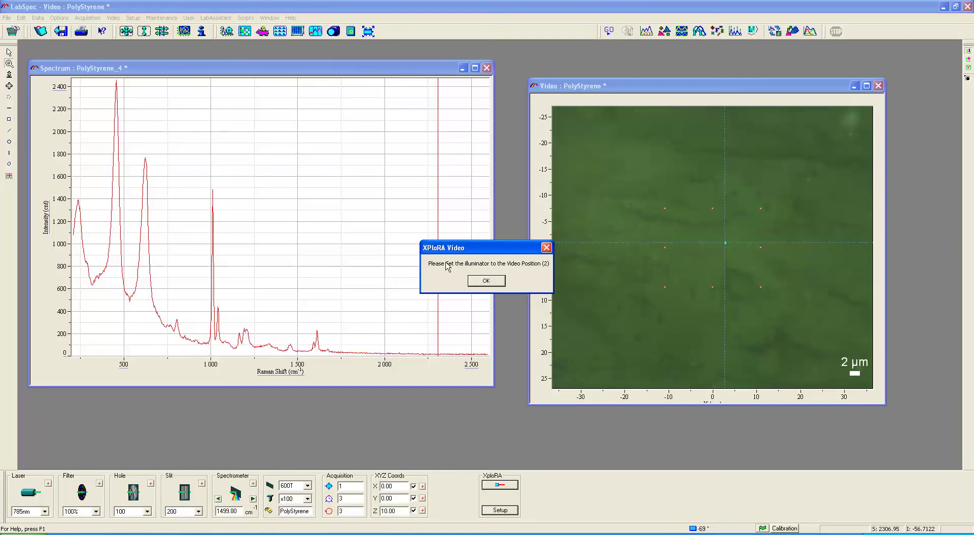
left_click(487, 282)
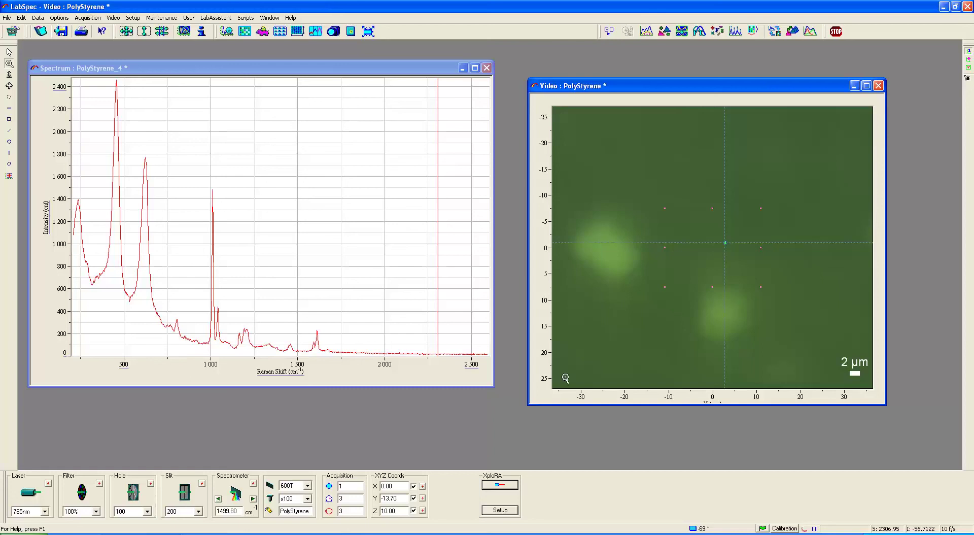
Step: Stop the video, confirm Raman position, record a real-time spectrum at the particle, and stop it
left_click(834, 32)
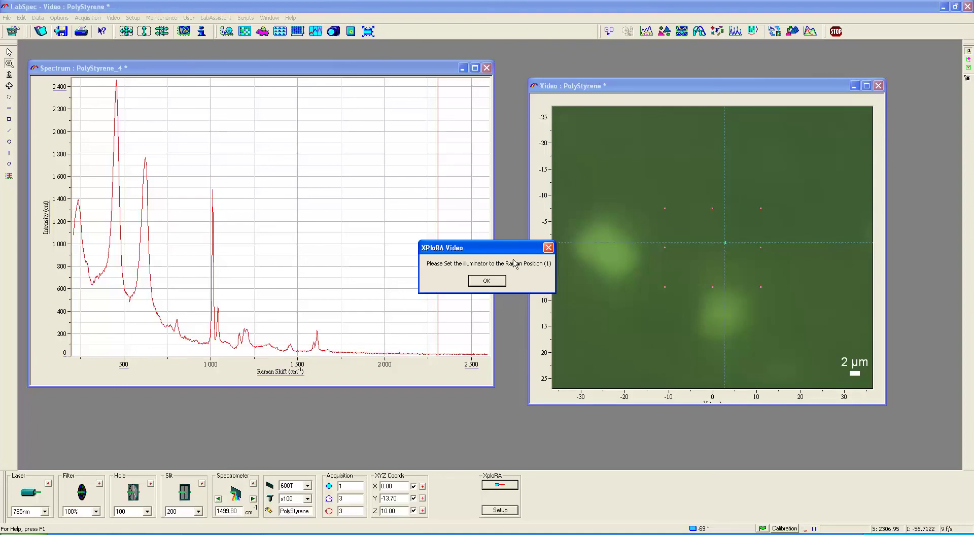
left_click(485, 281)
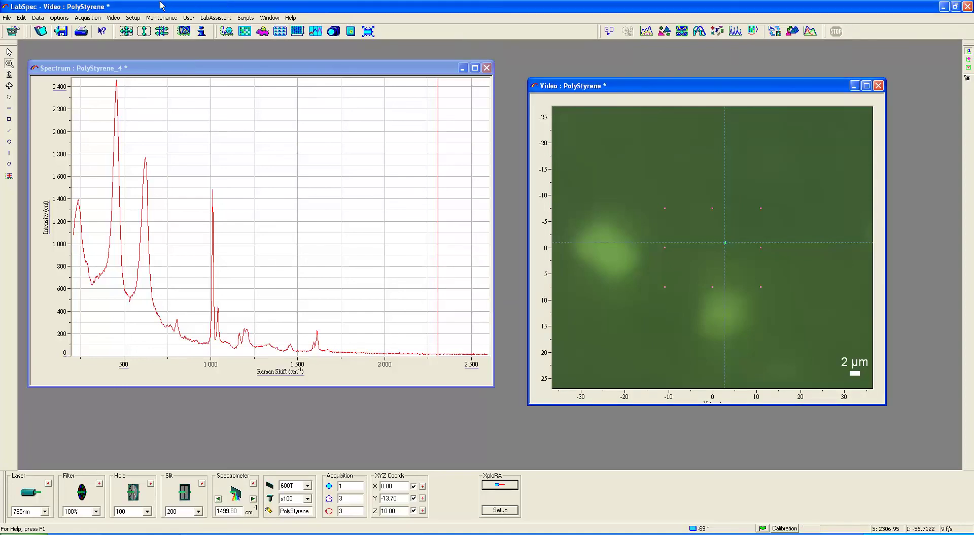
left_click(227, 32)
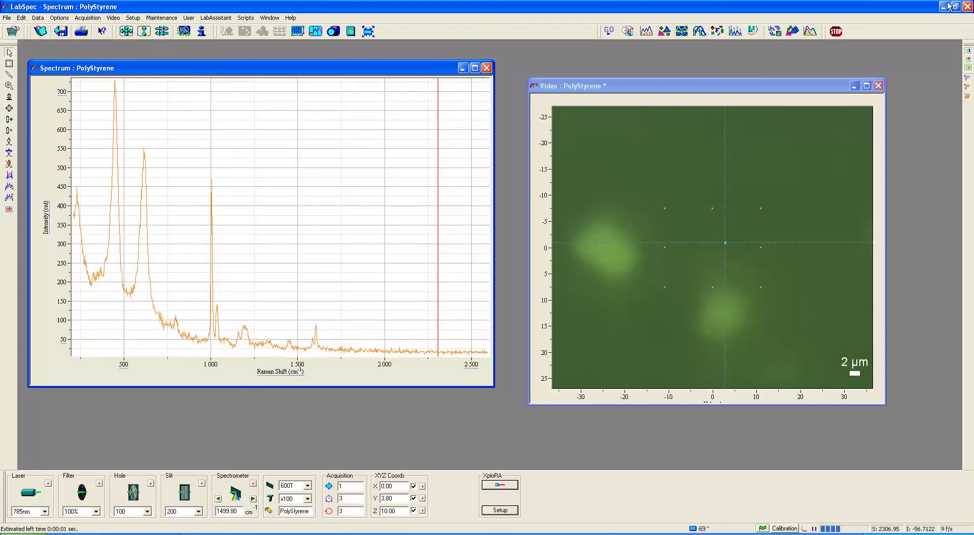
left_click(835, 31)
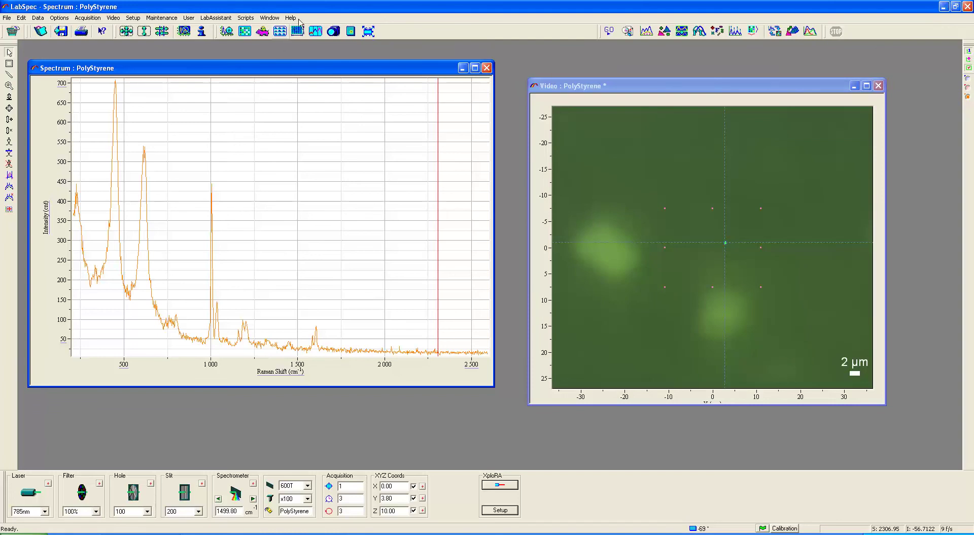
left_click(333, 32)
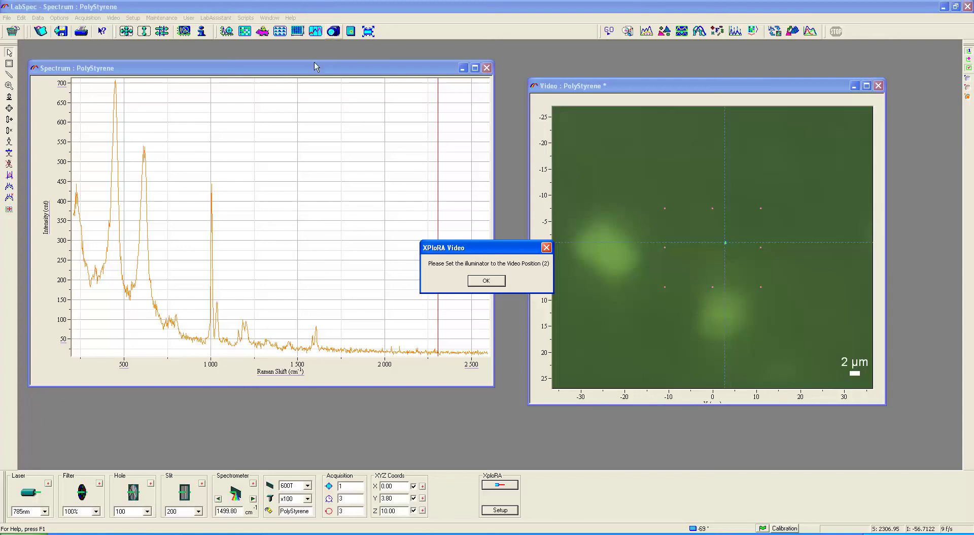
Step: Confirm the illuminator is in video position to resume live video of the pipe surface
left_click(489, 282)
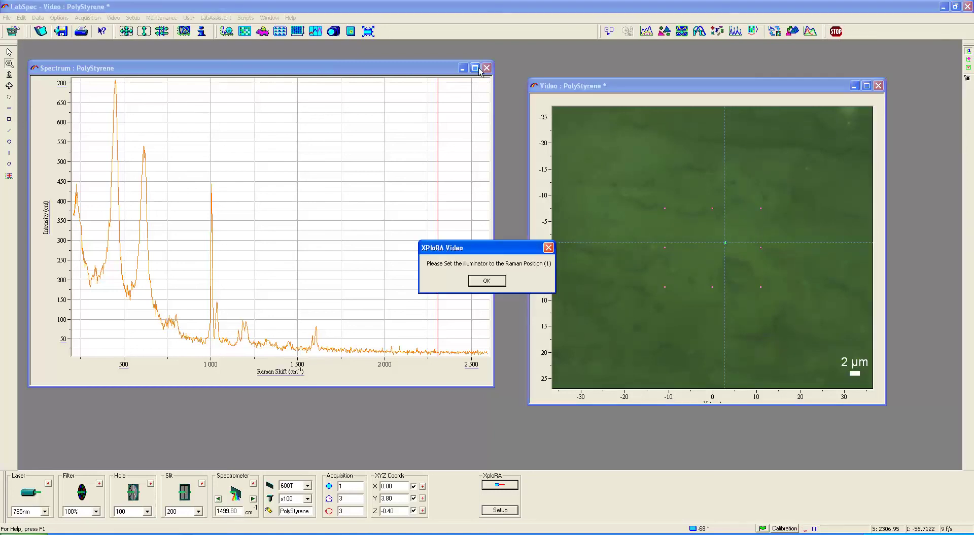
Step: With the illuminator in Raman position, record and stop a real-time surface spectrum showing the 1000 cm⁻¹ peak
left_click(486, 282)
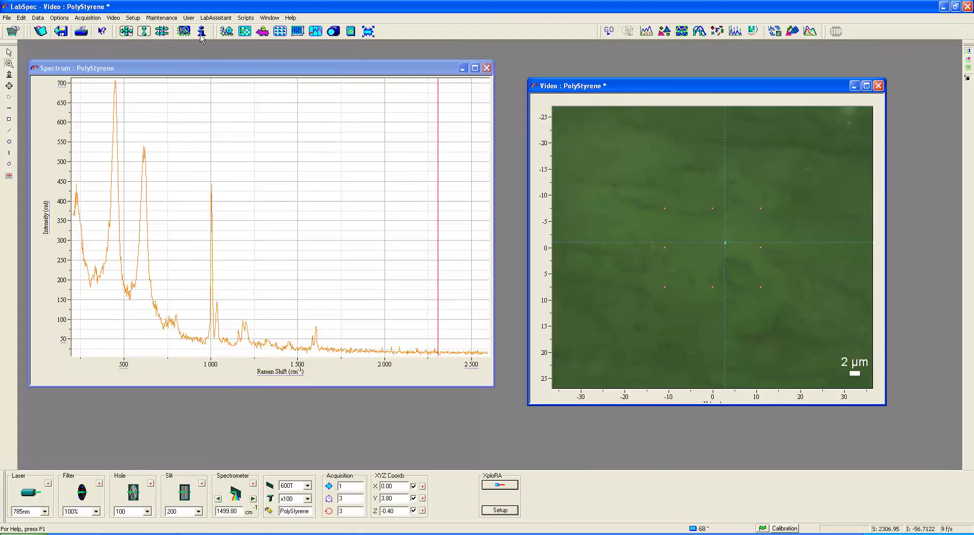
left_click(226, 32)
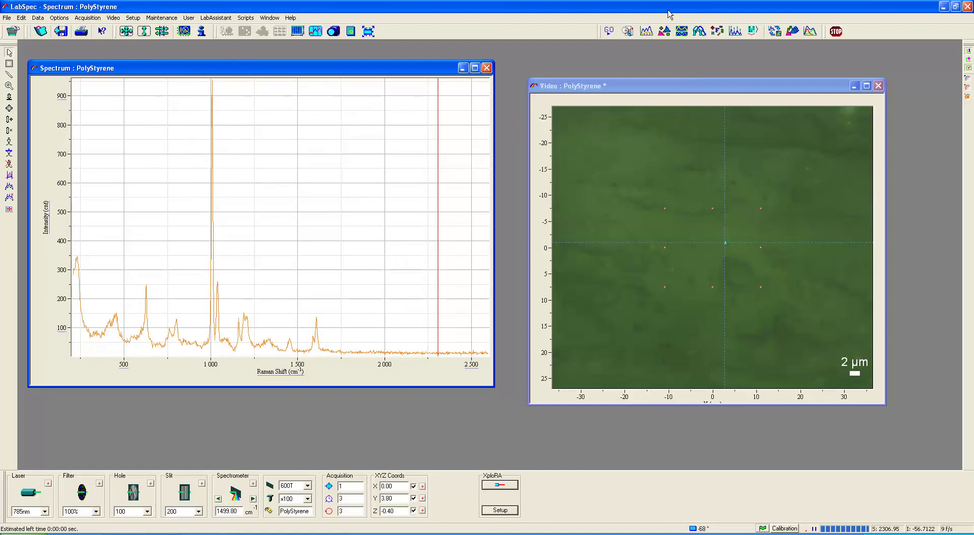
left_click(837, 31)
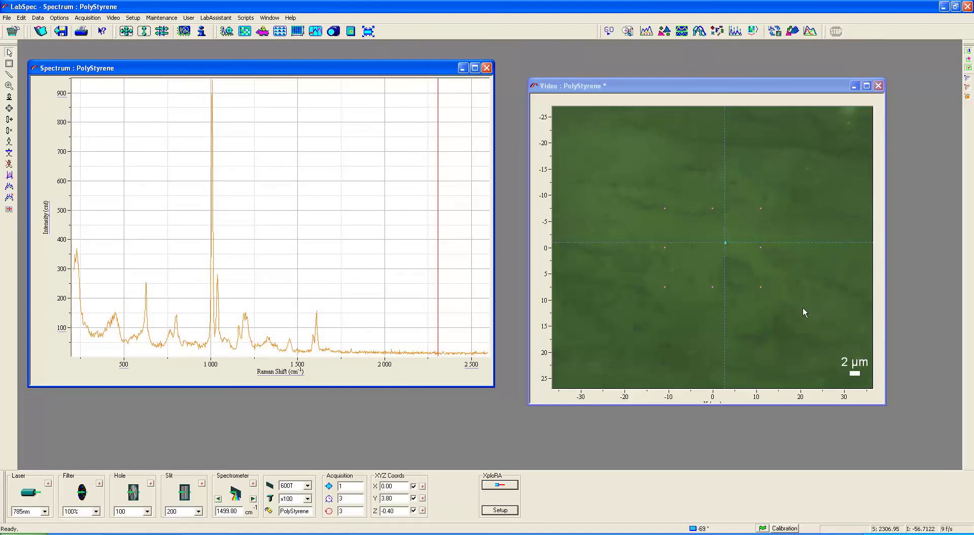